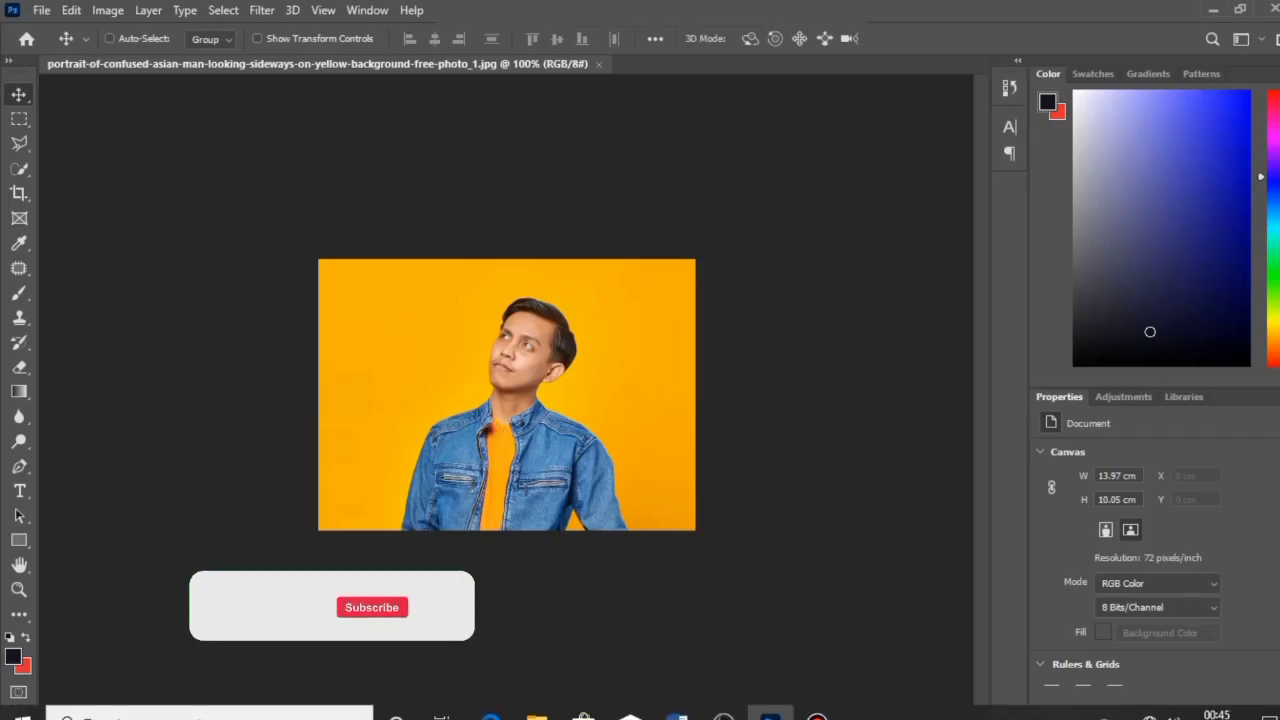
Expand the Layers panel to reveal the portrait's single Background layer.
left_click(1050, 716)
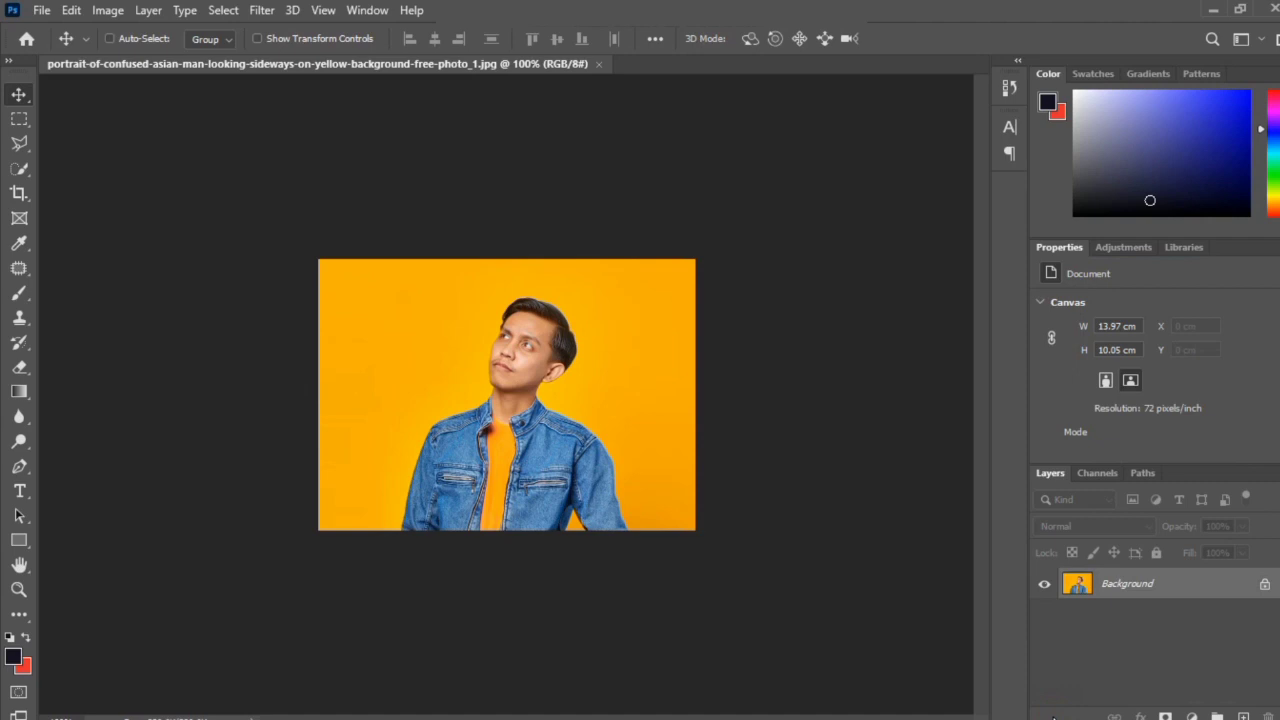
Zoom the portrait view in to 200% with Ctrl++.
key("ctrl+plus")
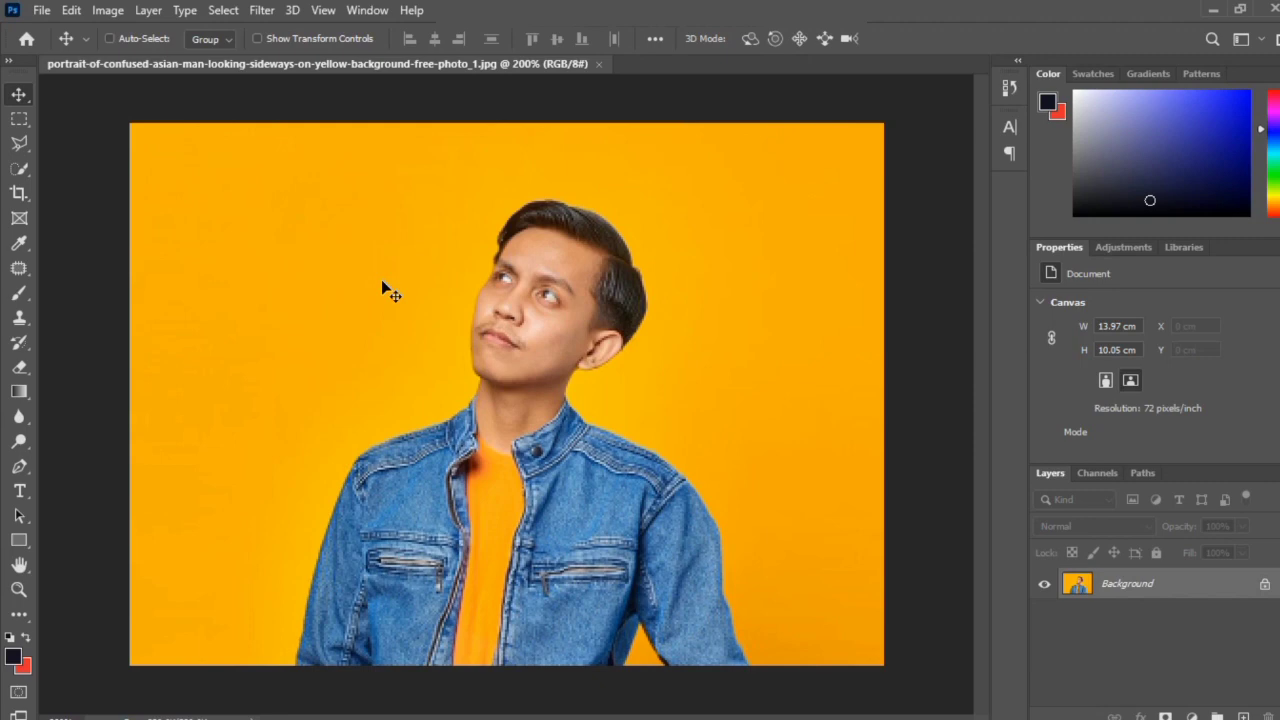
Select the man with Select > Subject and add a layer mask hiding the yellow backdrop.
left_click(222, 10)
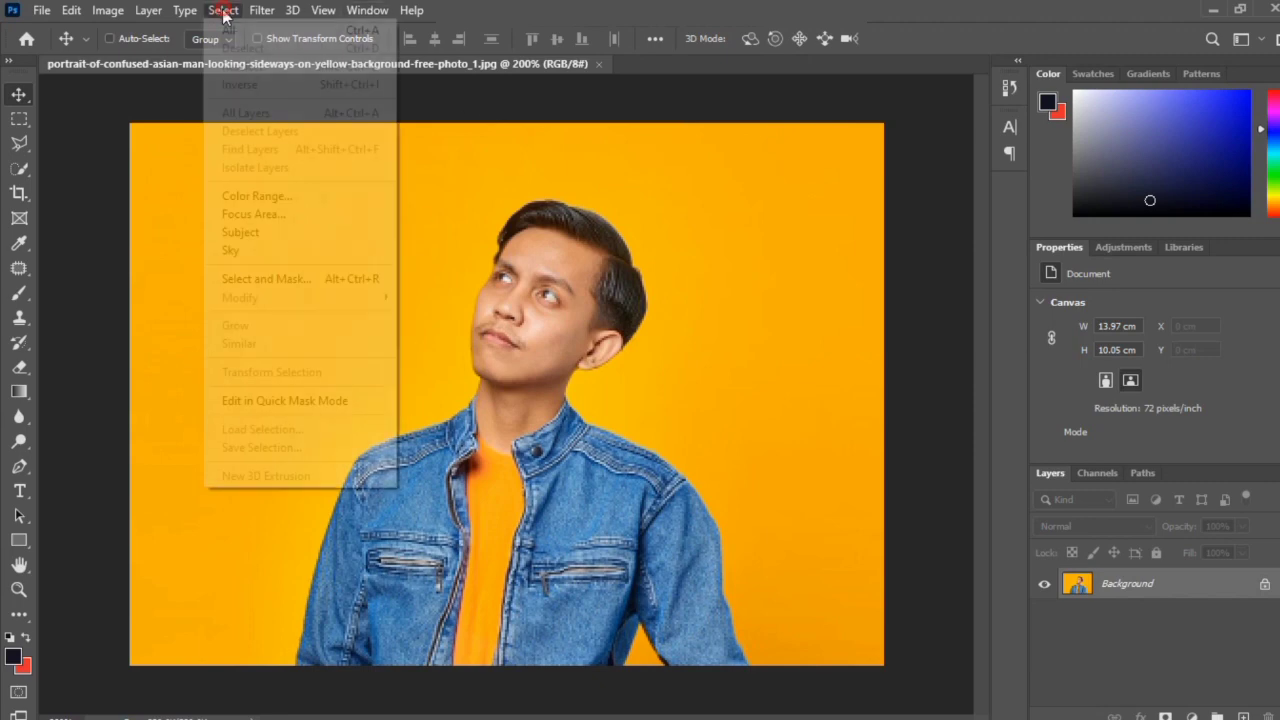
left_click(255, 233)
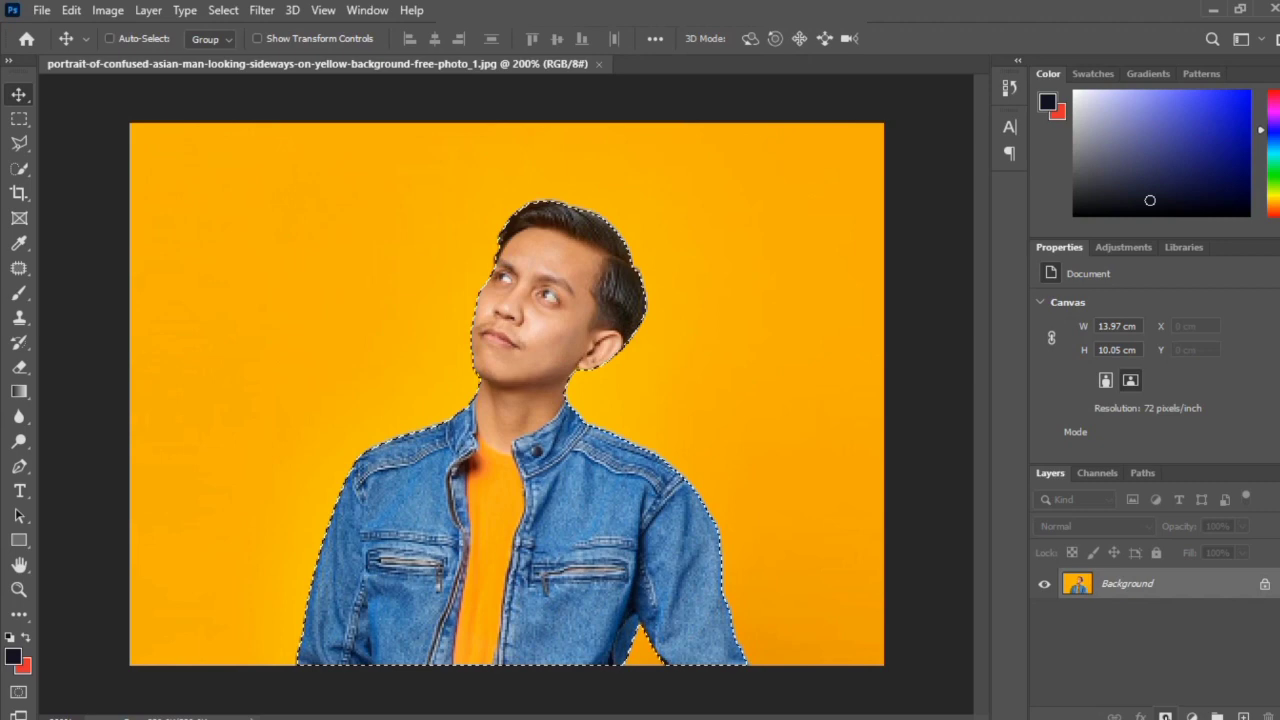
left_click(1165, 716)
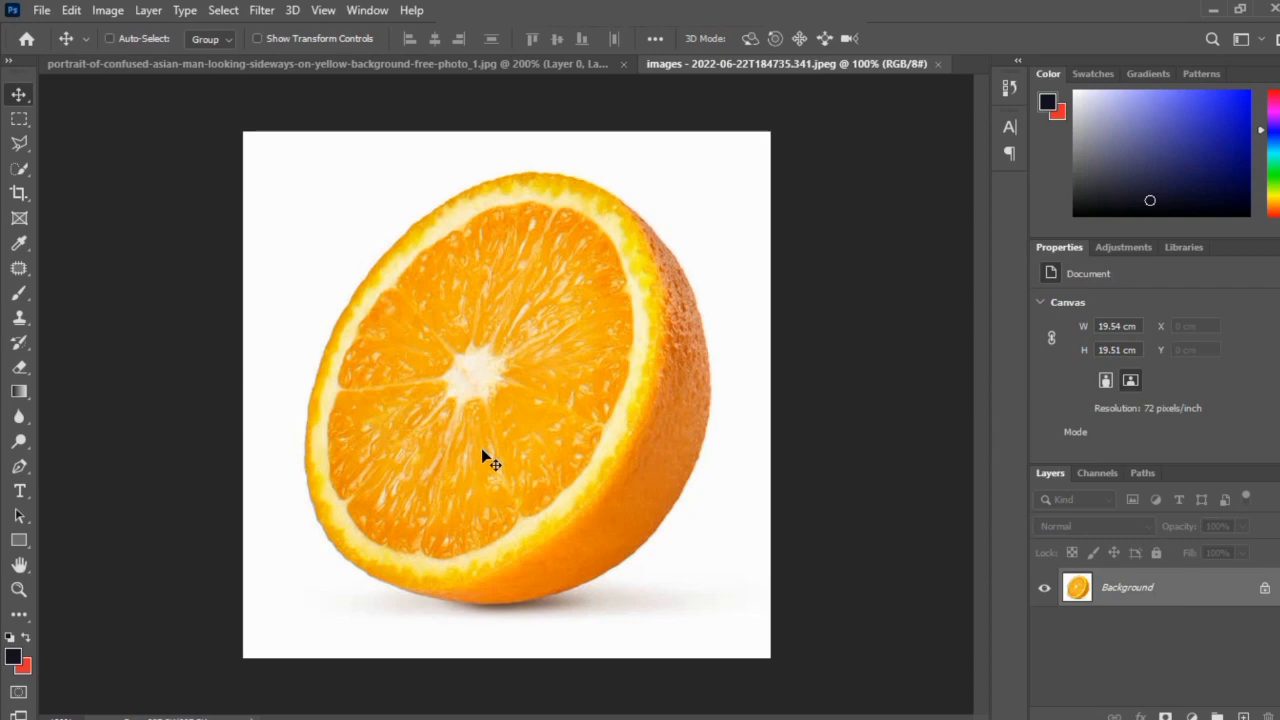
Frame the orange slice with the Object Selection Tool to select it.
left_click(16, 173)
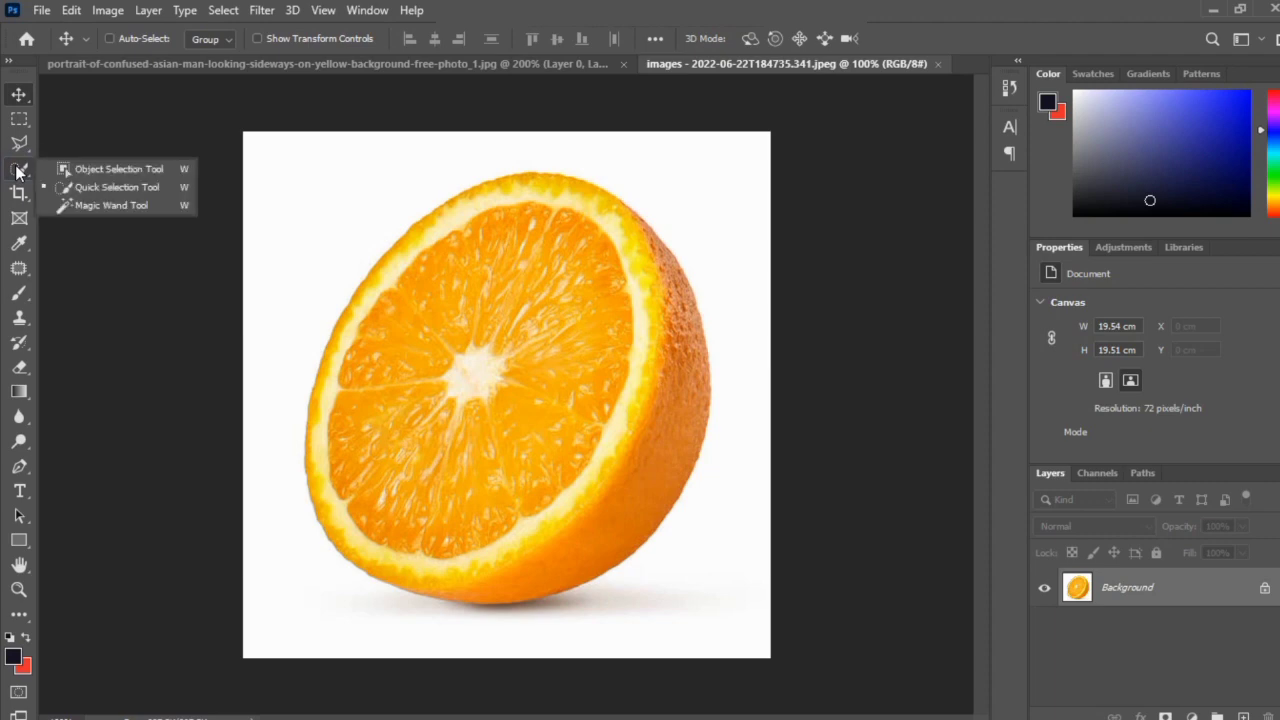
left_click(108, 170)
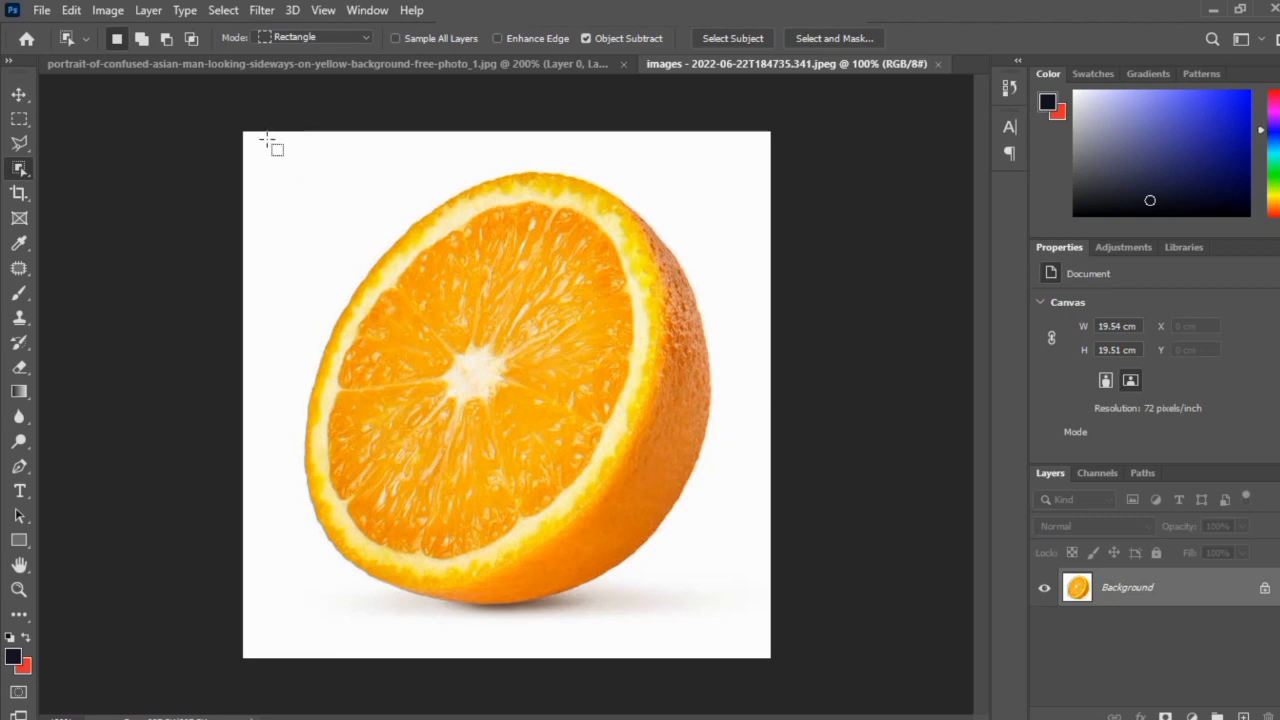
left_click_drag(267, 145, 745, 637)
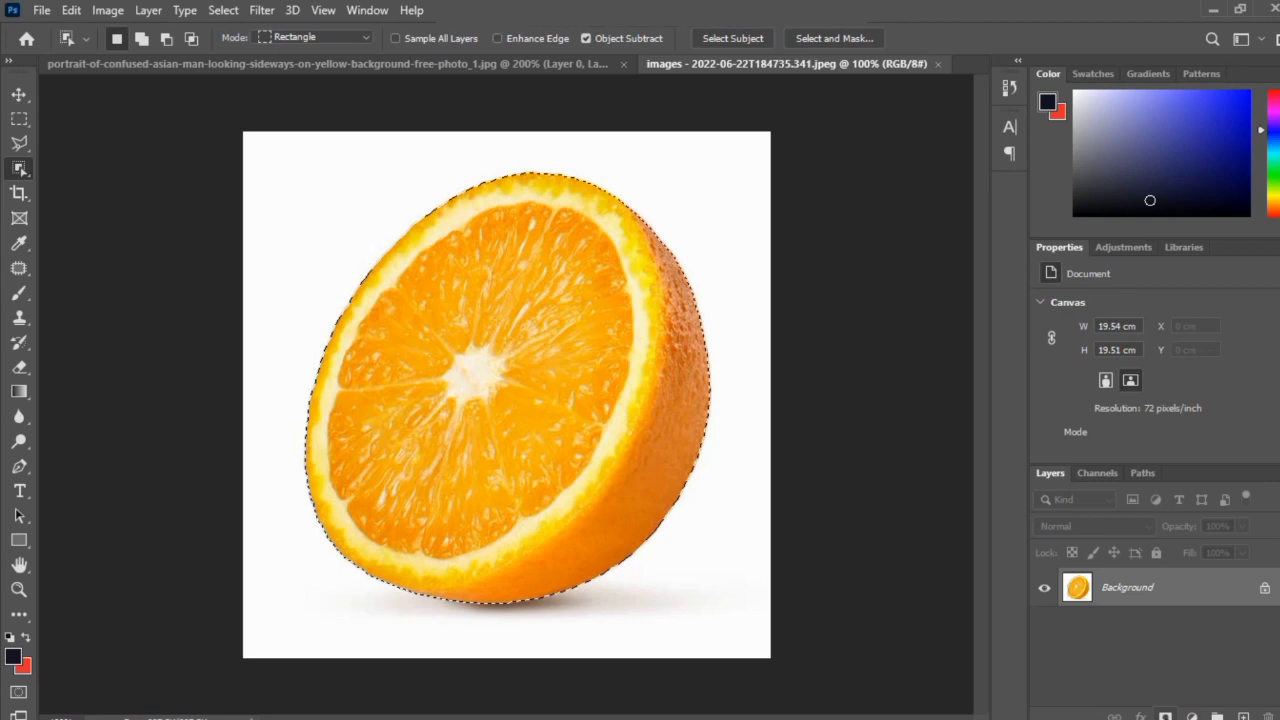
Add a layer mask to the orange and shift the layer with the Move tool.
left_click(1165, 717)
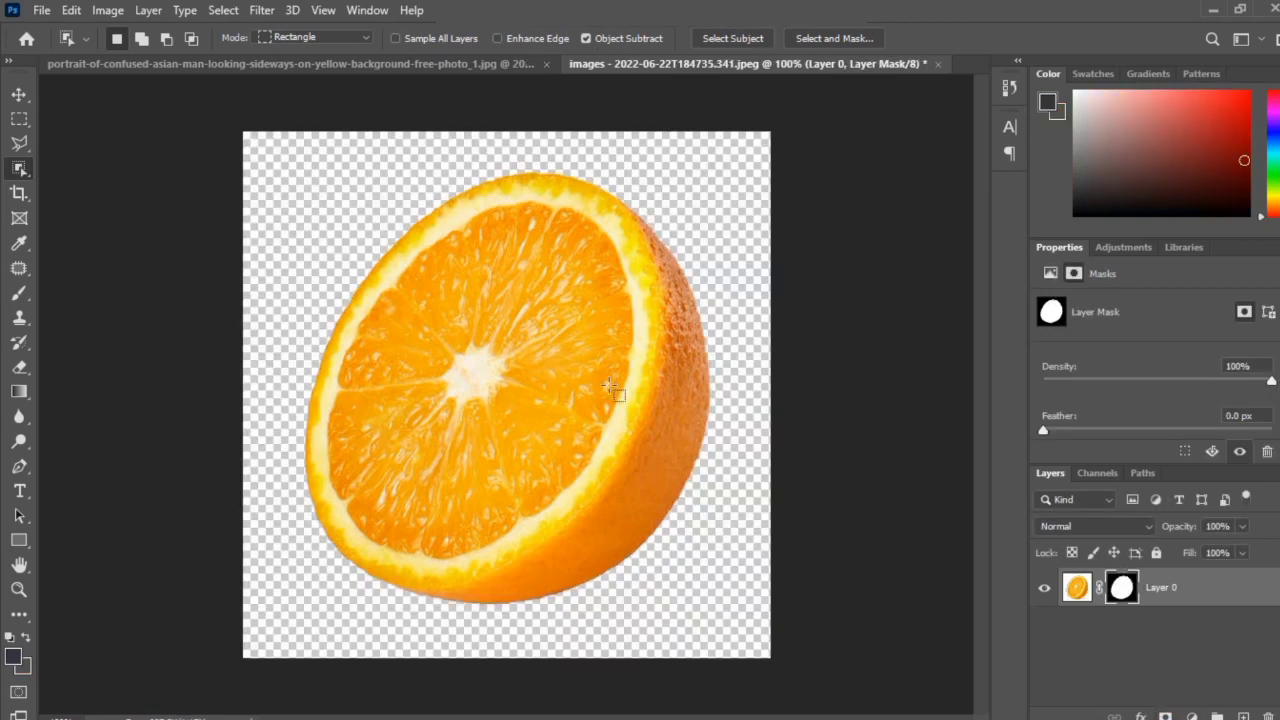
left_click(19, 95)
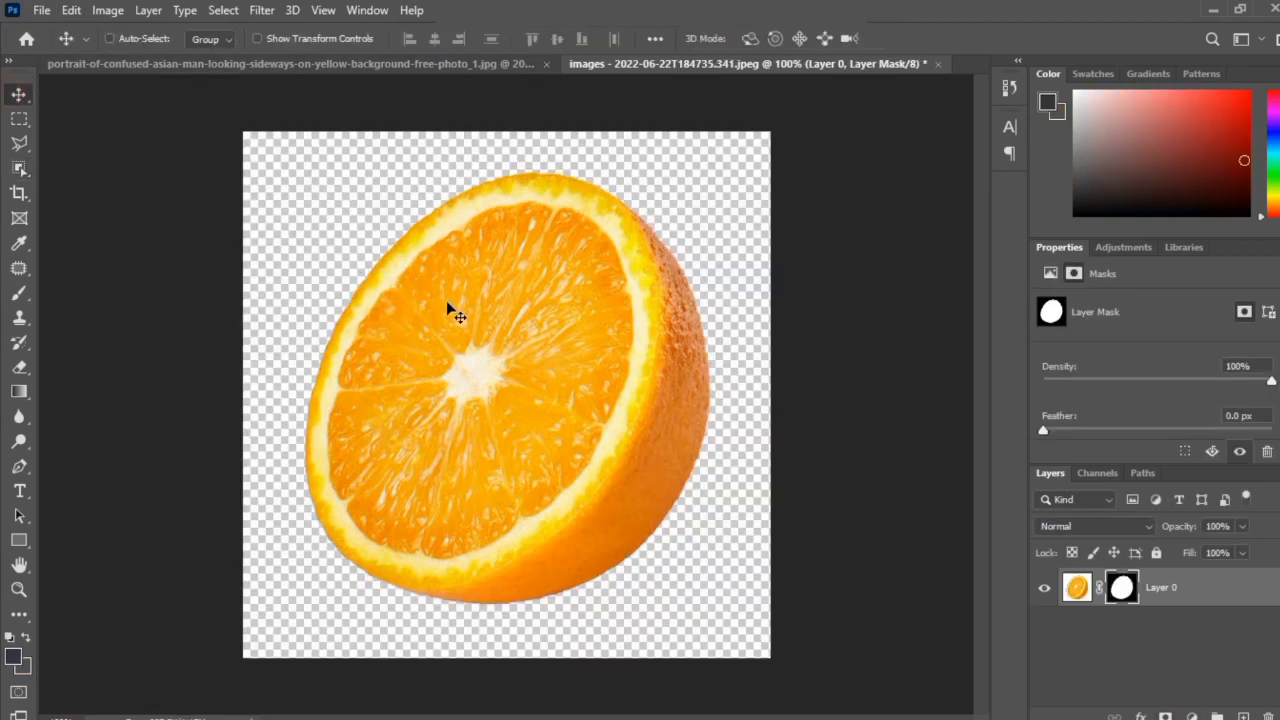
left_click_drag(463, 382, 462, 322)
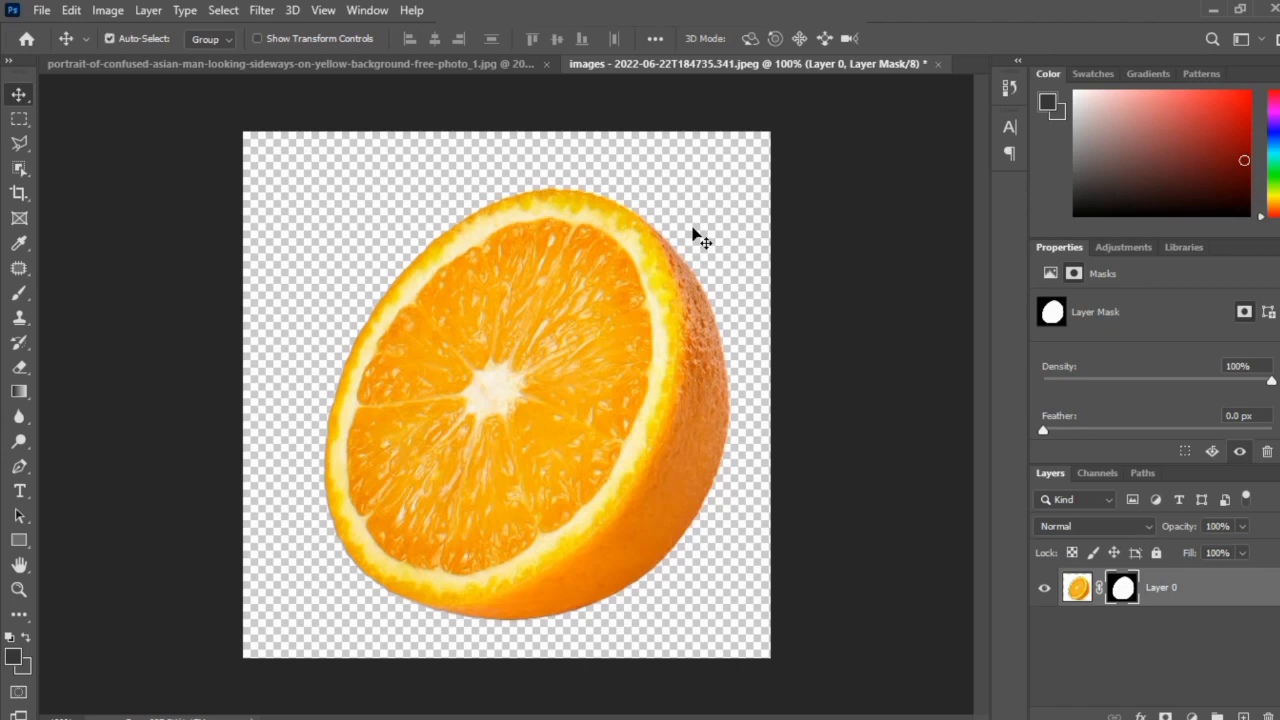
Undo the mask and move, then deselect the orange.
key("shift+Left")
key("shift+Left")
key("shift+Up")
key("shift+Up")
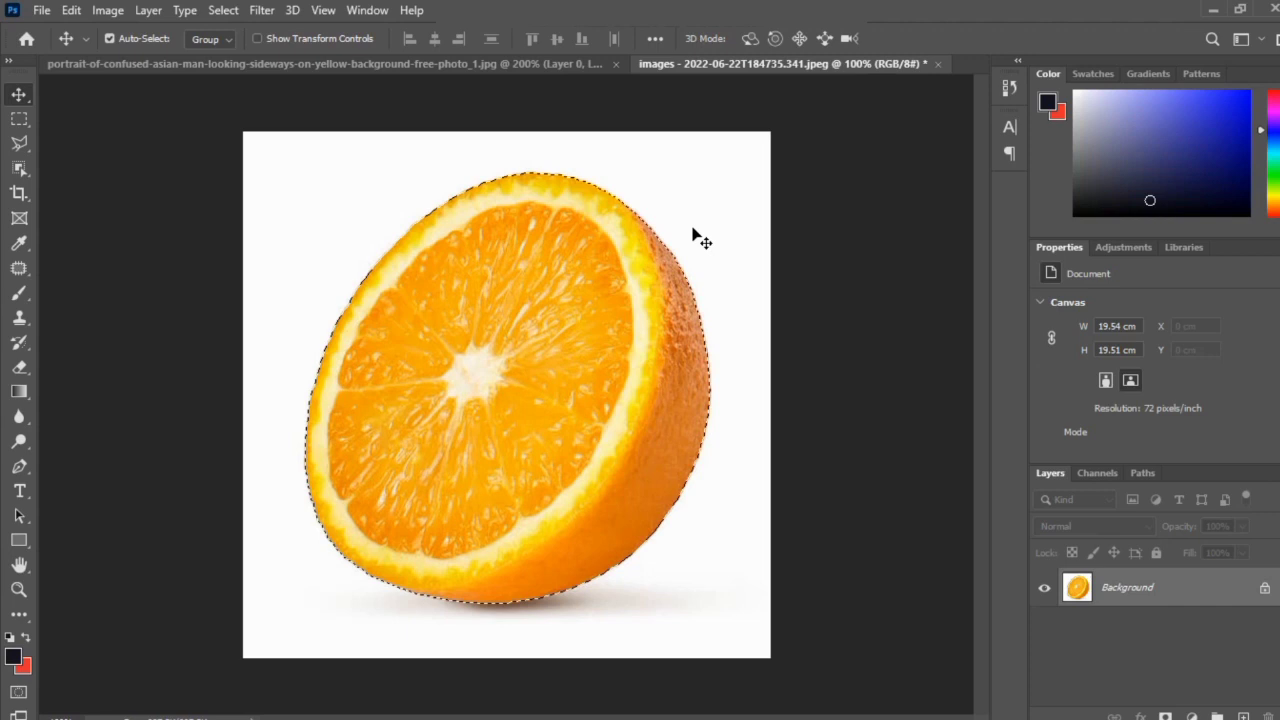
key("ctrl+d")
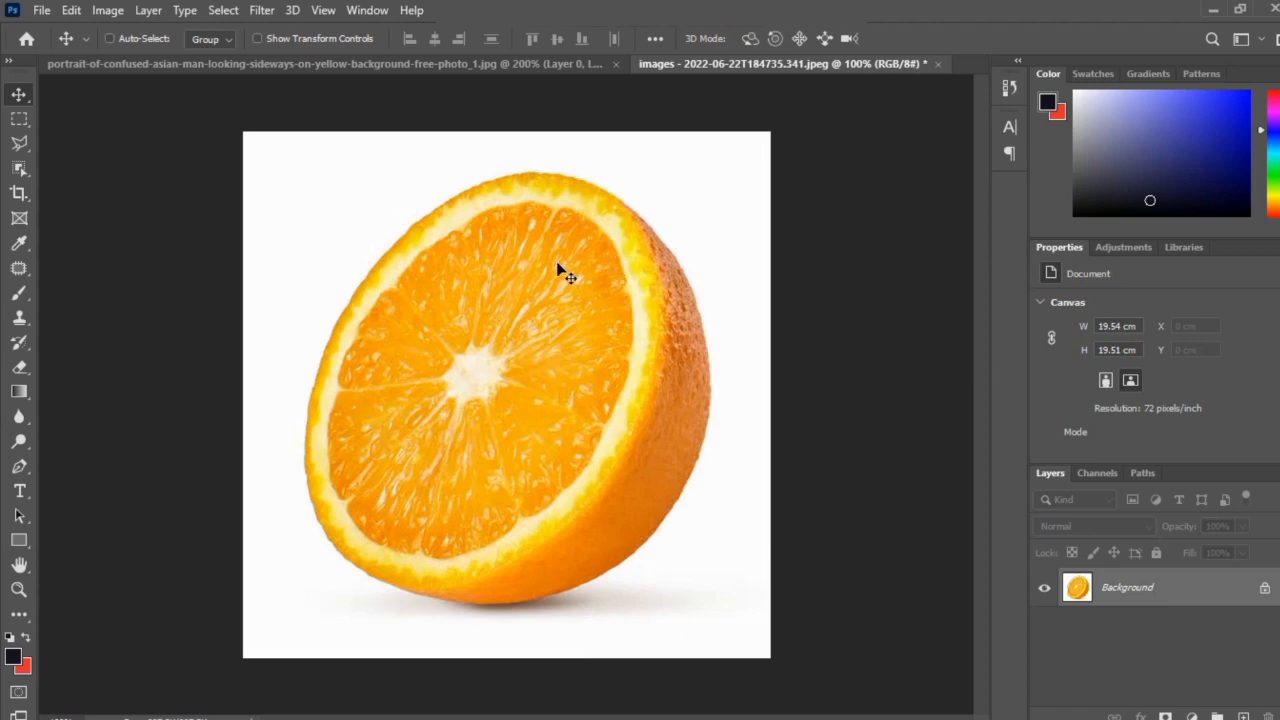
Brush a Quick Selection over the orange, then subtract the stray bump above its top edge.
left_click(20, 170)
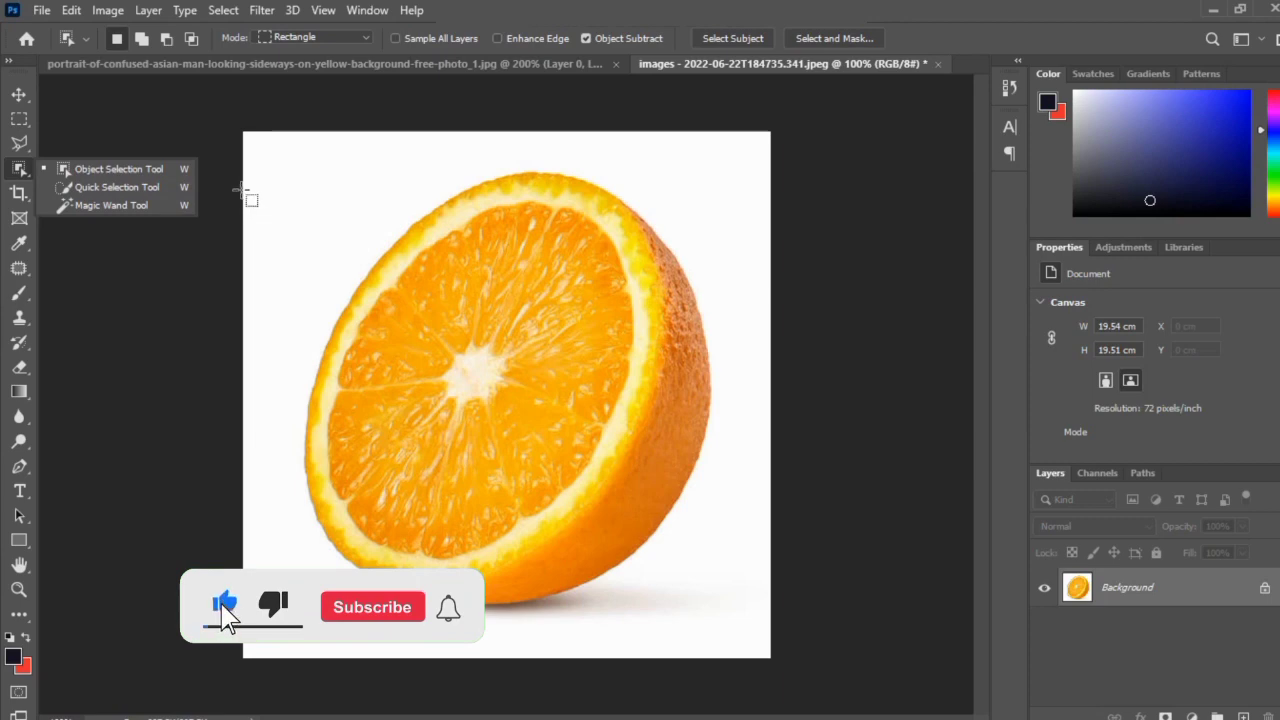
left_click(115, 187)
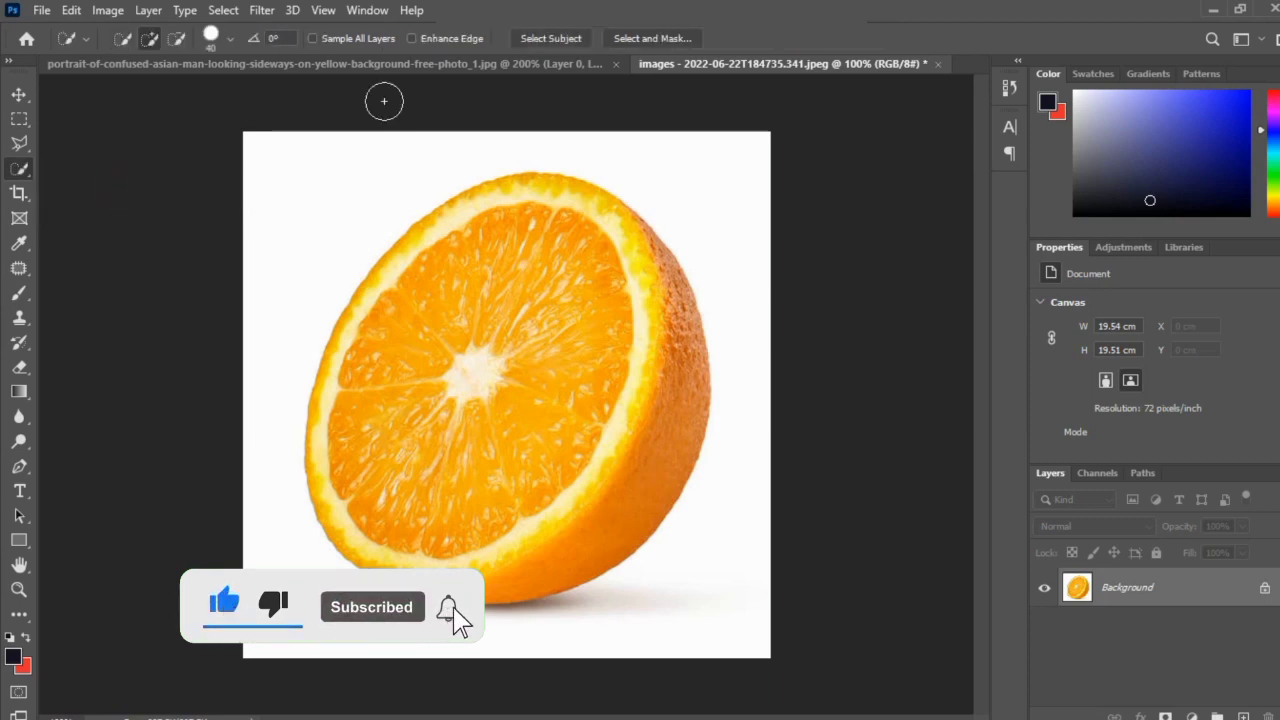
left_click(529, 182)
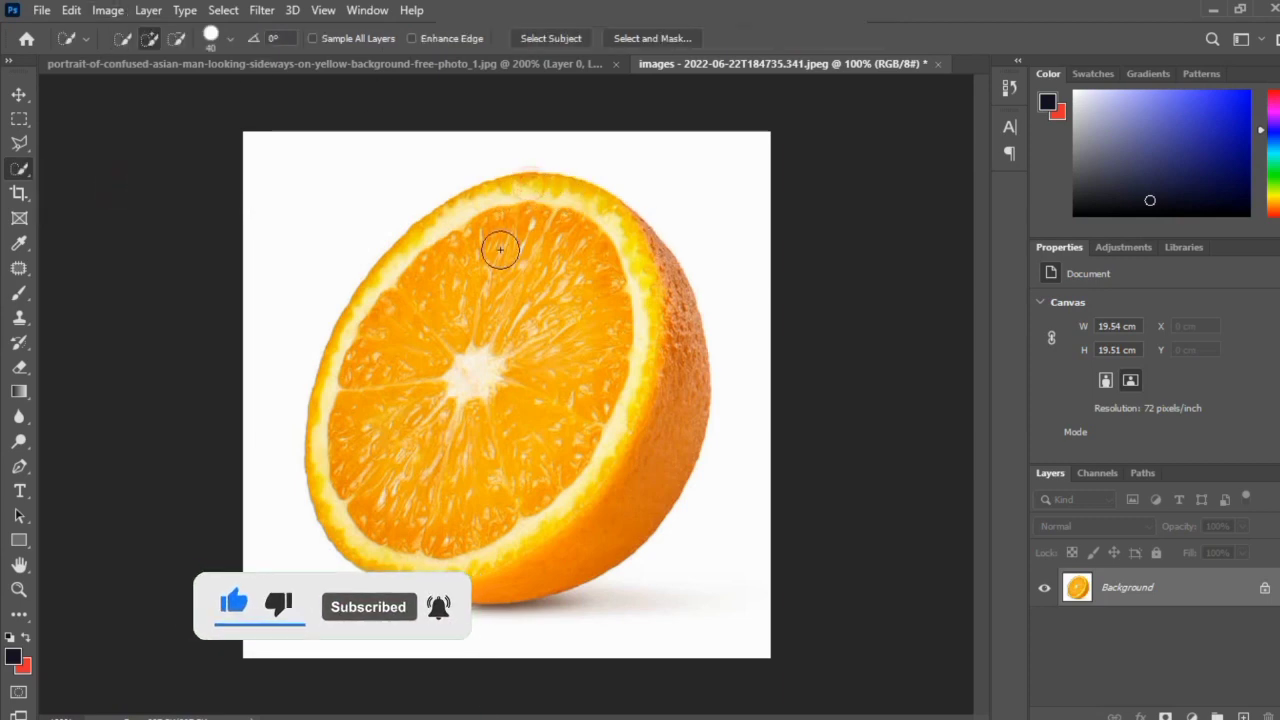
mouse_move(500, 250)
left_mouse_down()
mouse_move(460, 305)
mouse_move(445, 343)
mouse_move(451, 386)
mouse_move(409, 467)
mouse_move(353, 468)
mouse_move(339, 421)
mouse_move(337, 486)
mouse_move(380, 547)
mouse_move(432, 552)
mouse_move(509, 538)
mouse_move(595, 472)
left_mouse_up()
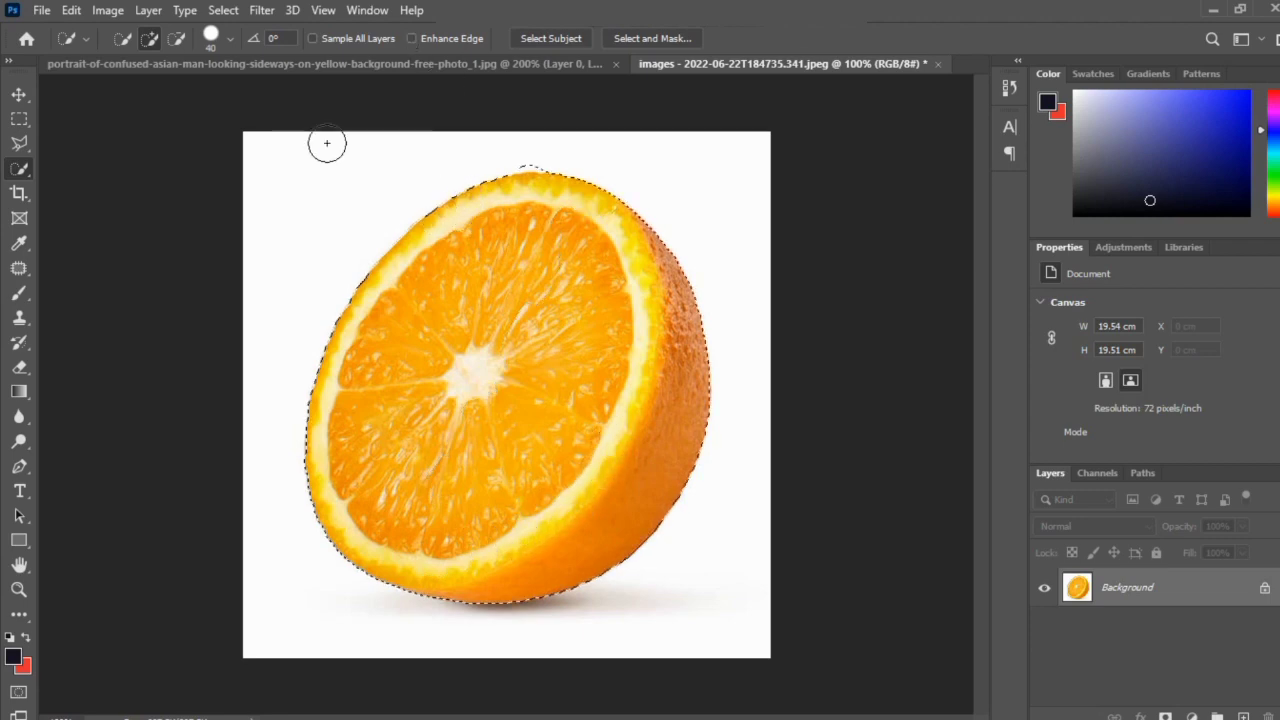
left_click(176, 40)
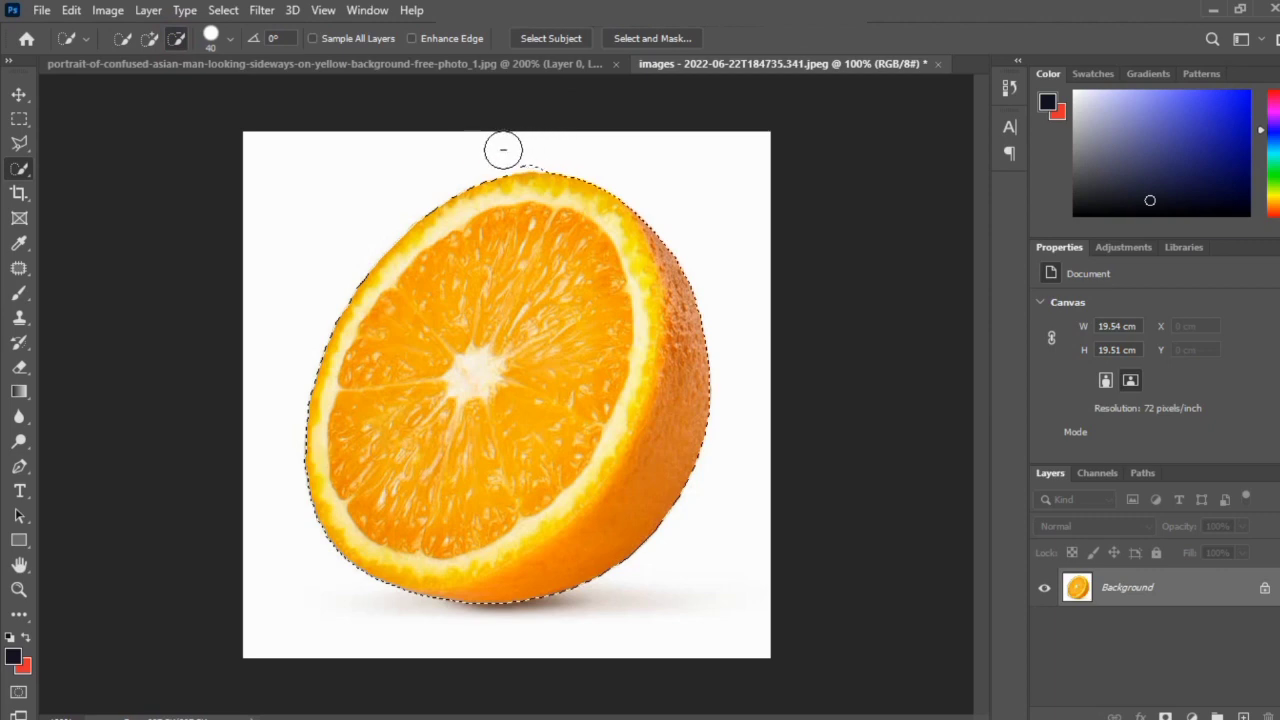
mouse_move(503, 150)
left_mouse_down()
mouse_move(540, 149)
mouse_move(516, 148)
left_mouse_up()
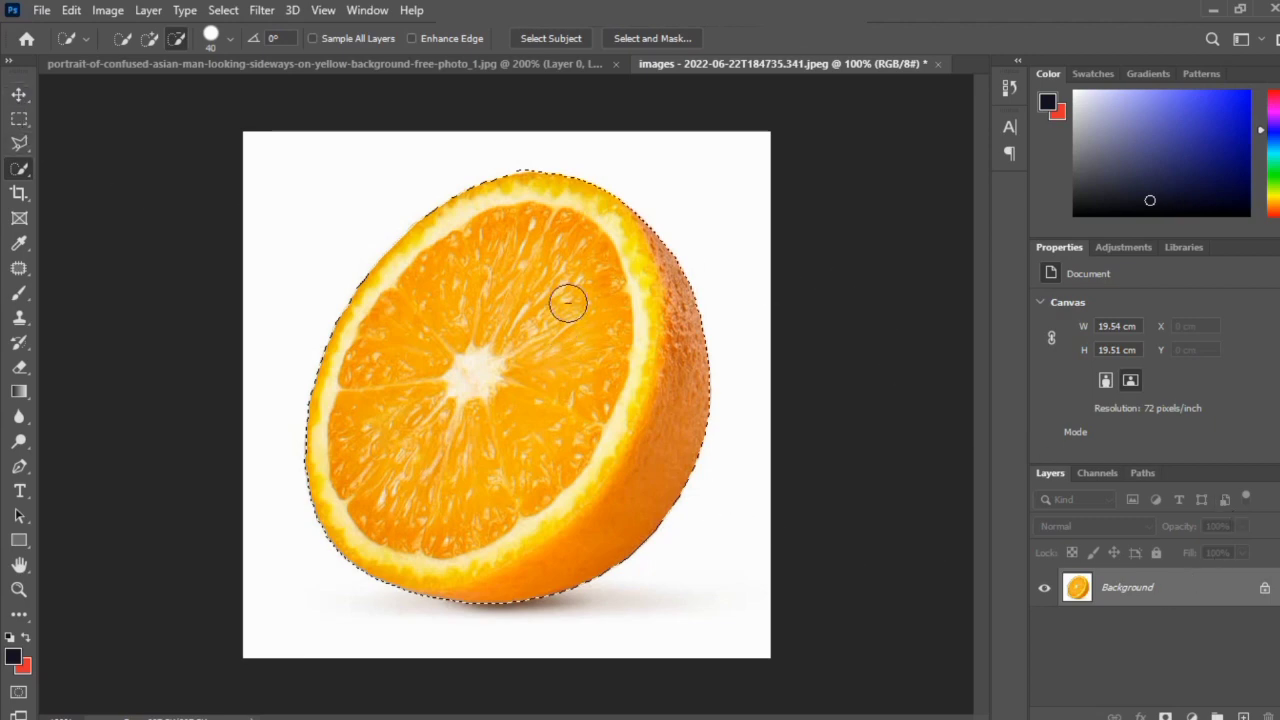
Use Select Inverse to target the white background, then apply a 2-pixel Feather.
right_click(565, 266)
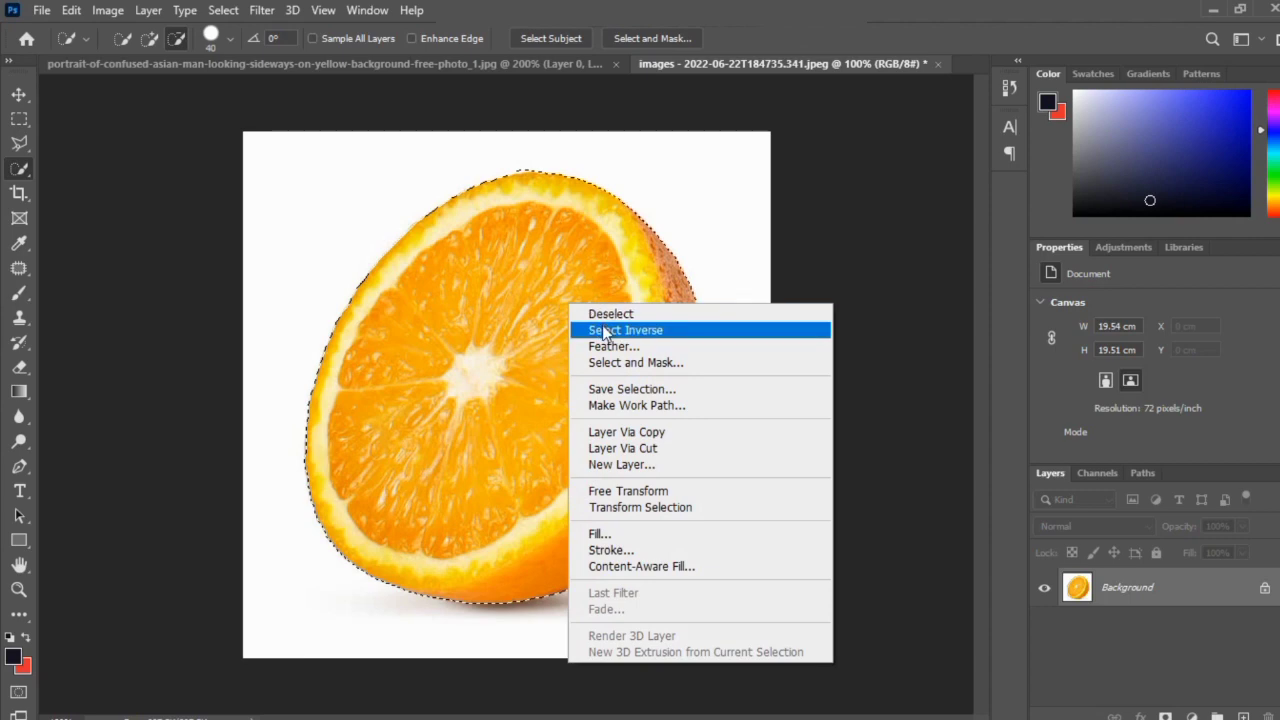
left_click(603, 330)
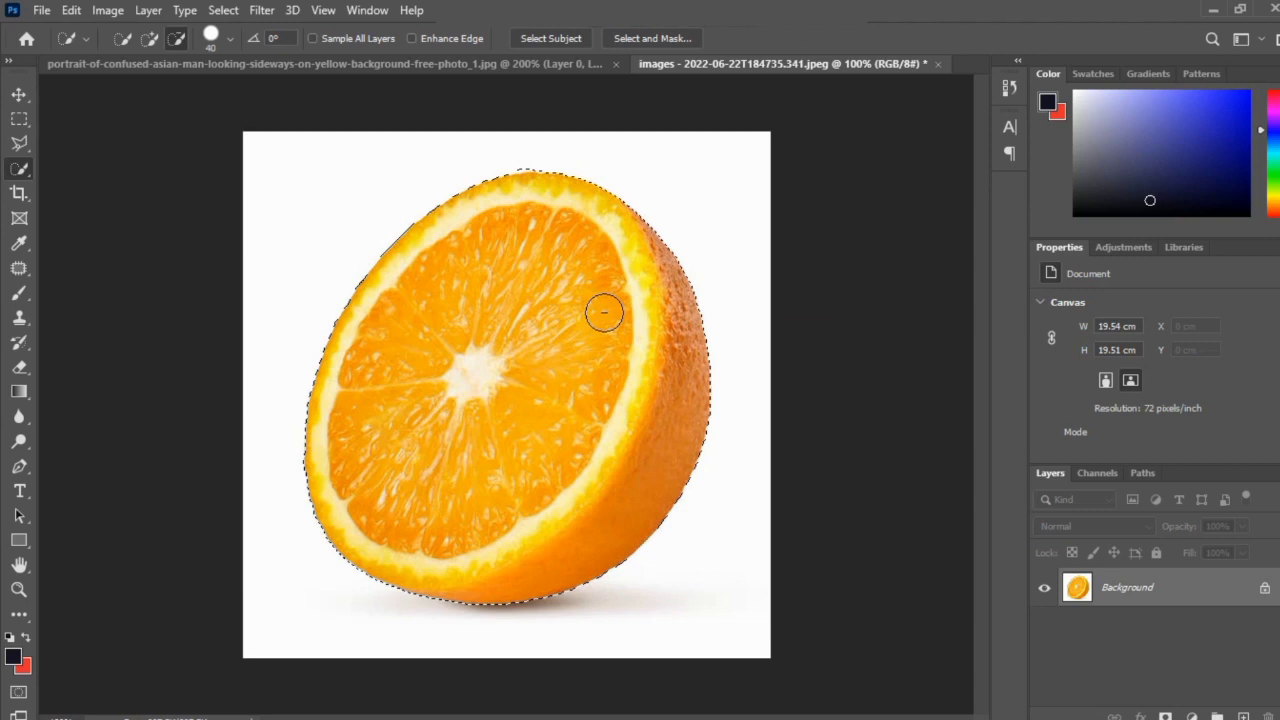
right_click(545, 212)
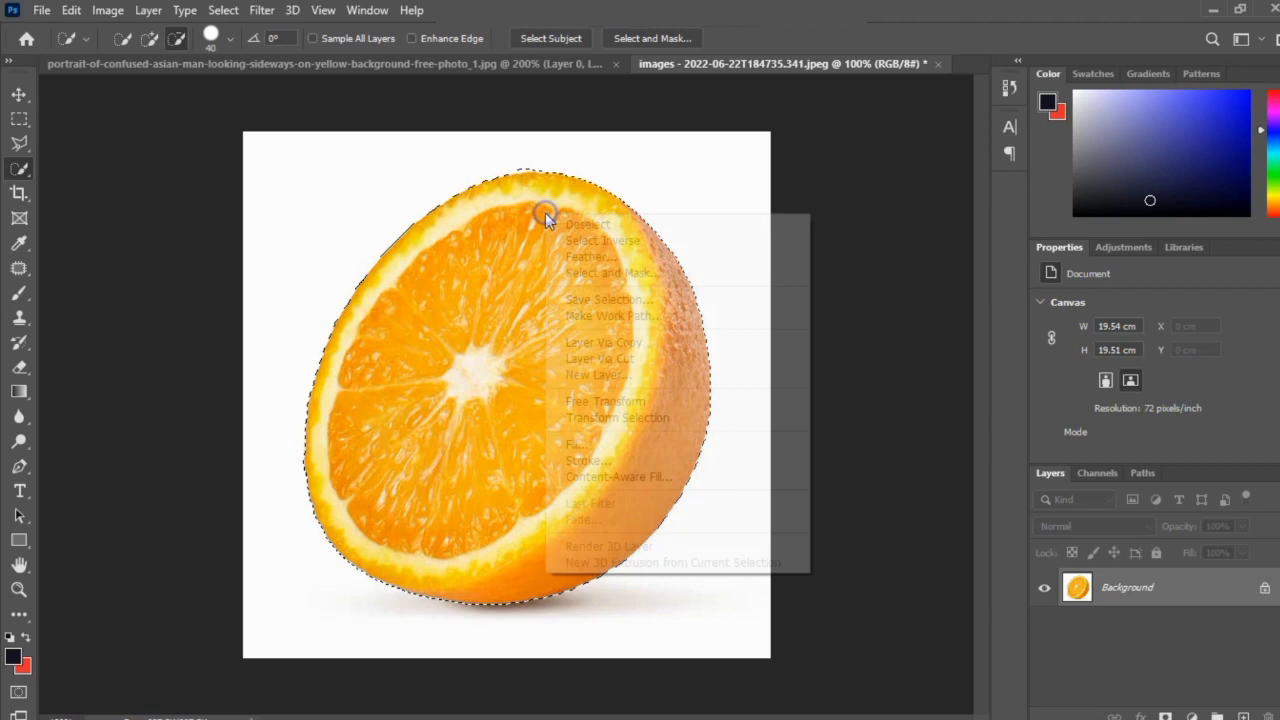
left_click(594, 256)
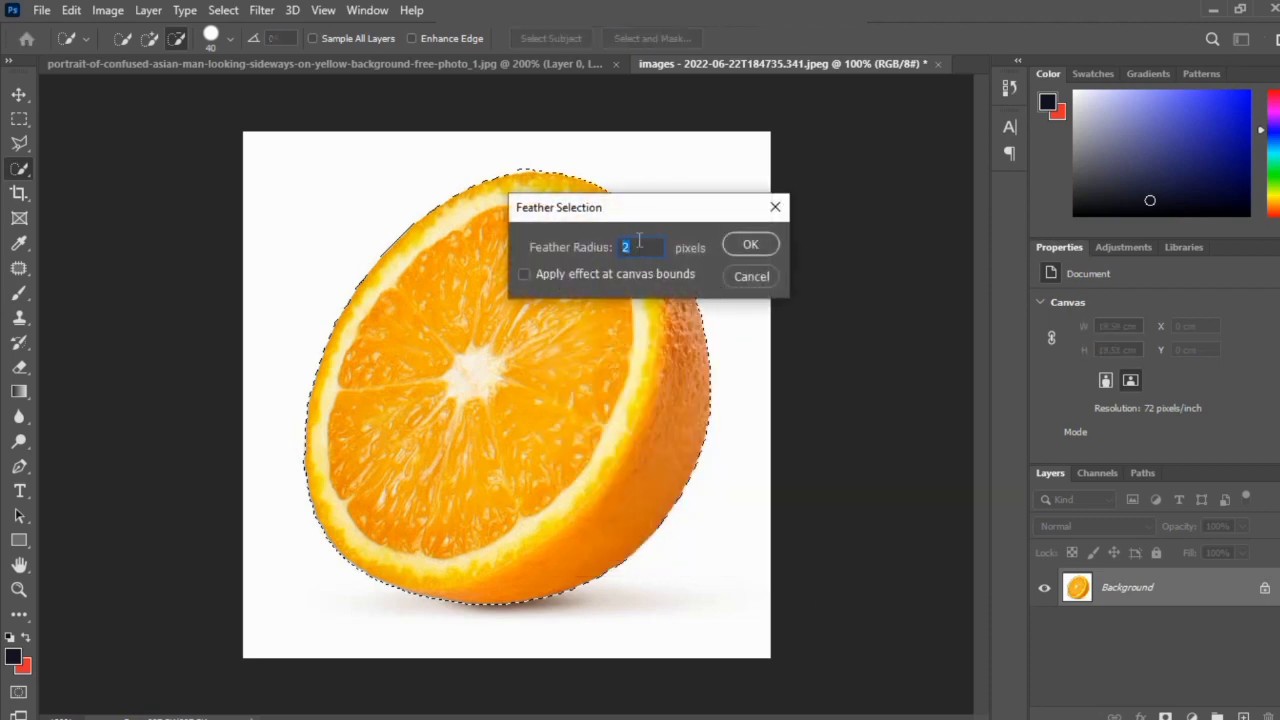
type("2")
key("Return")
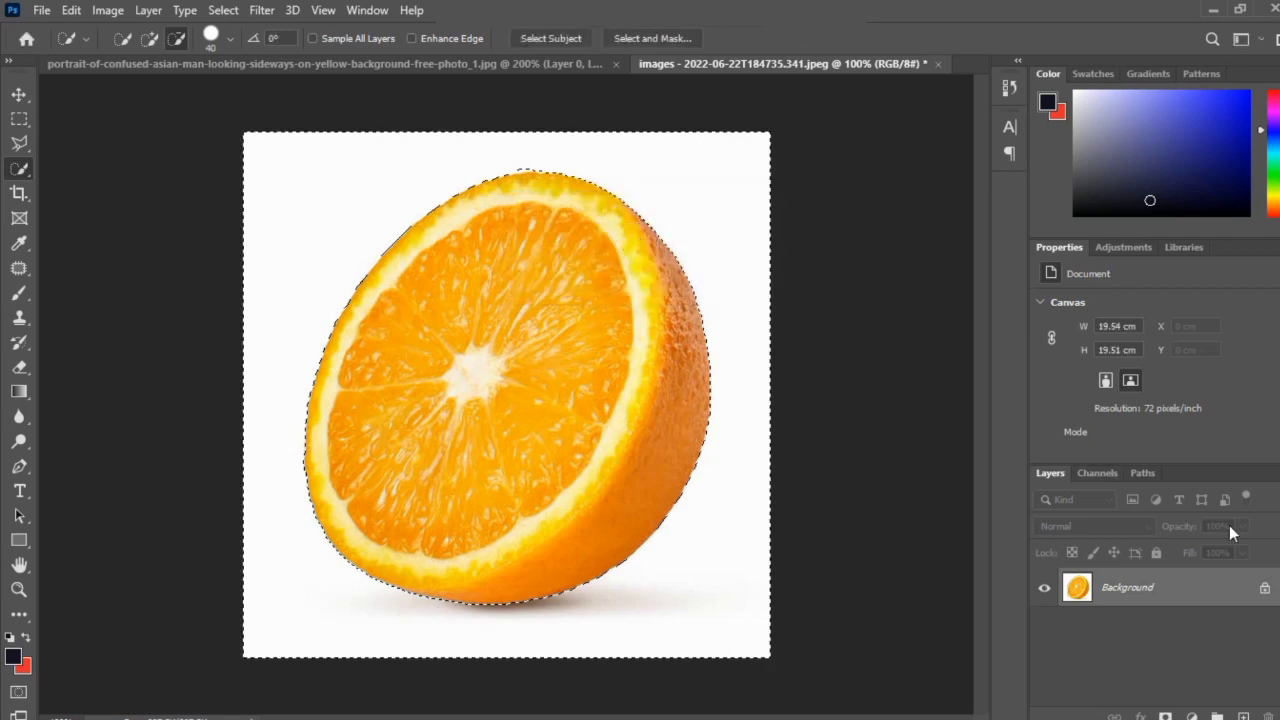
Convert the Background to Layer 0 and delete the selected white area.
double_click(1180, 597)
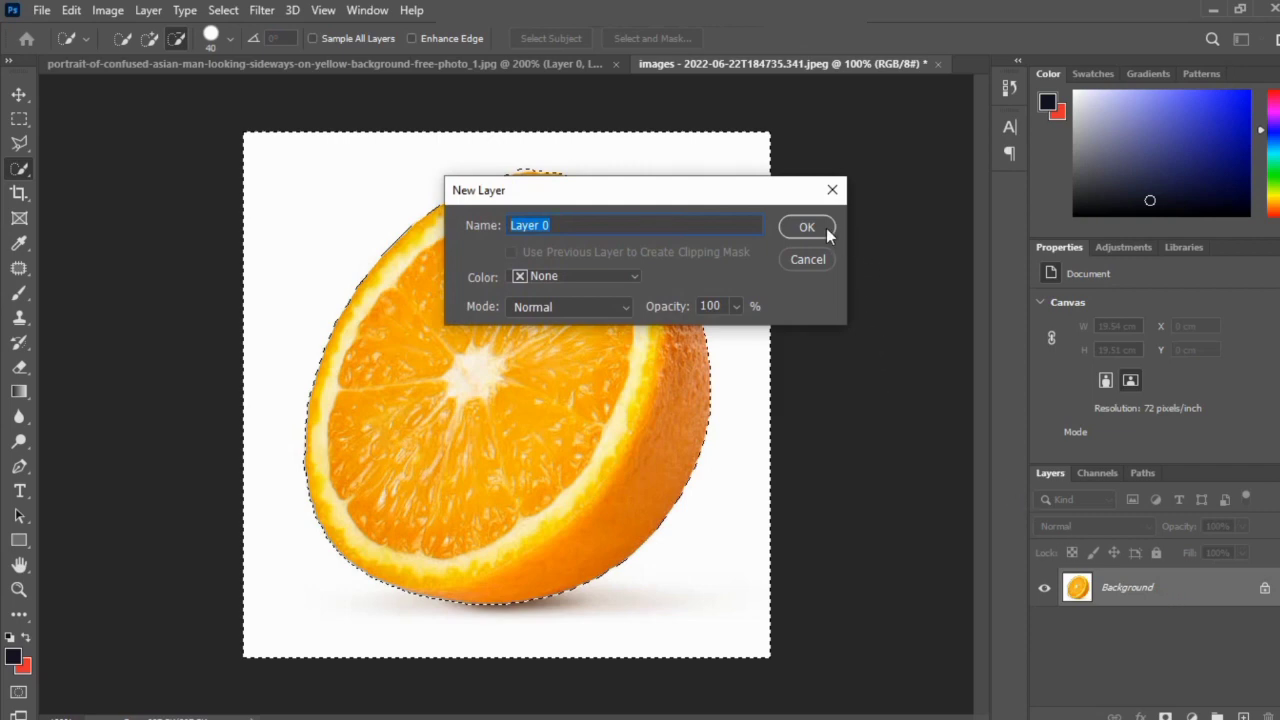
left_click(827, 231)
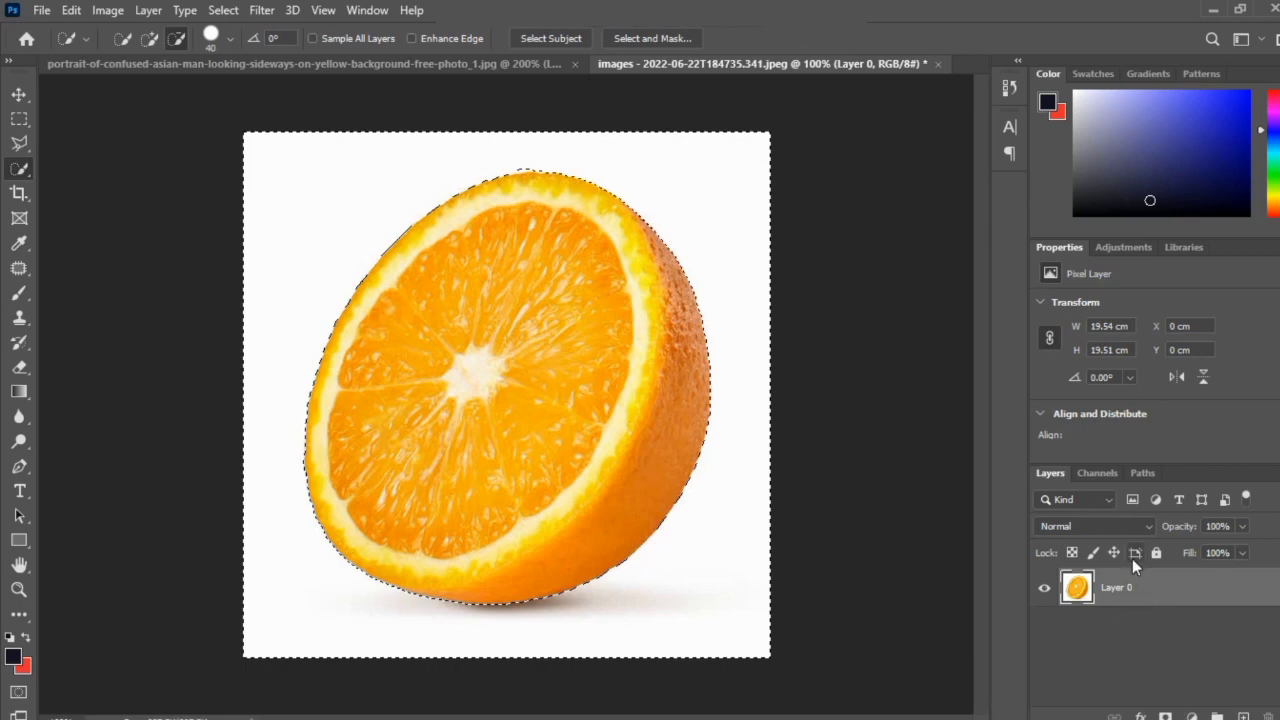
key("Delete")
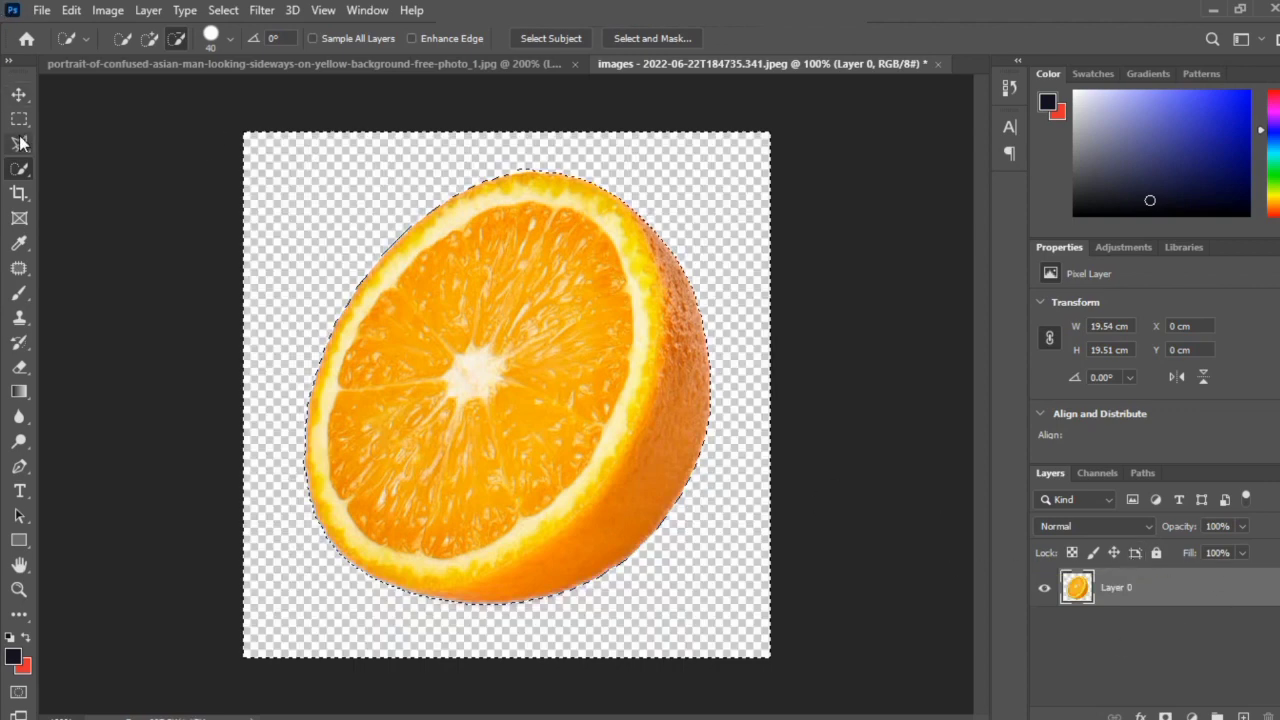
Deselect and nudge the orange slightly up and to the left.
key("ctrl+d")
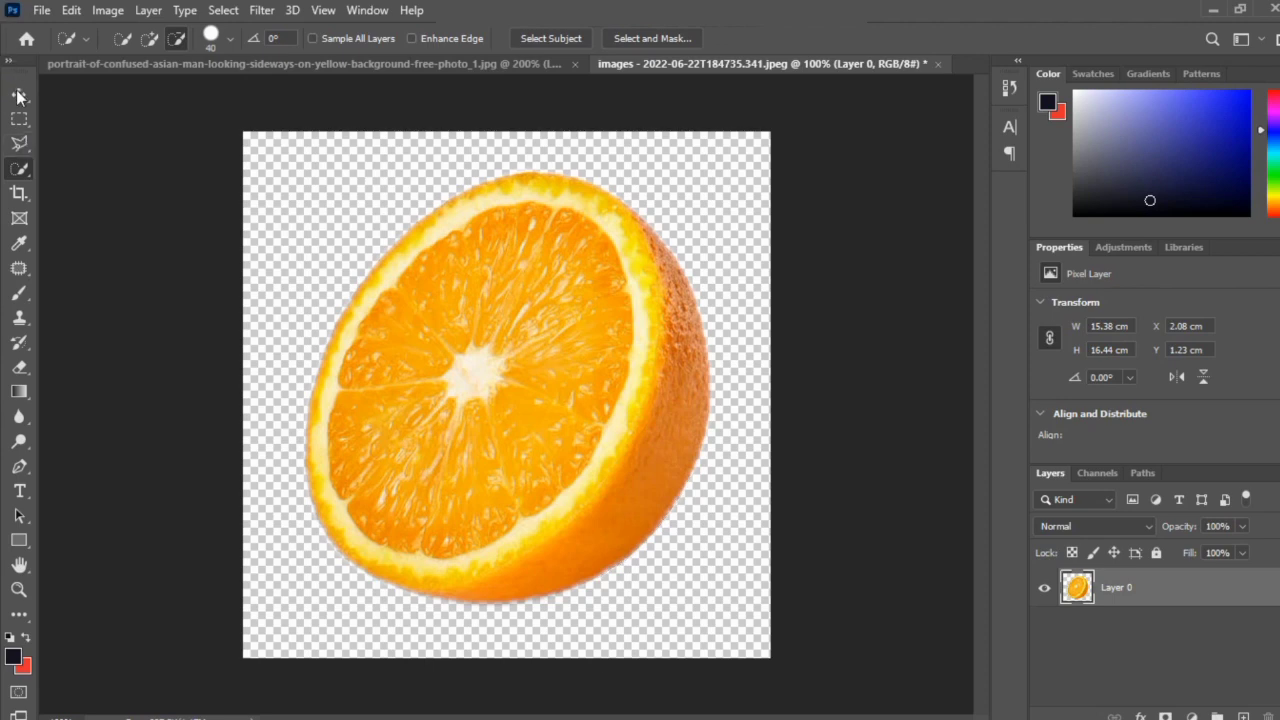
key("v")
mouse_move(571, 386)
left_mouse_down()
mouse_move(543, 337)
mouse_move(564, 379)
left_mouse_up()
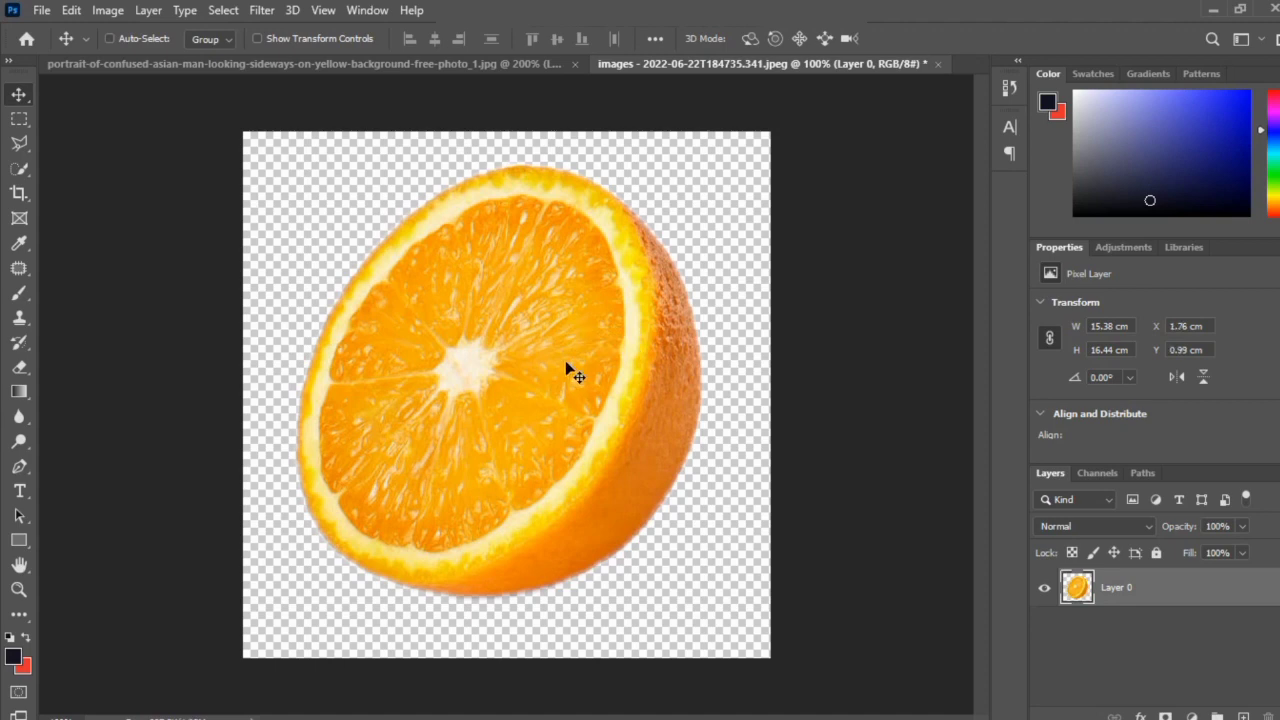